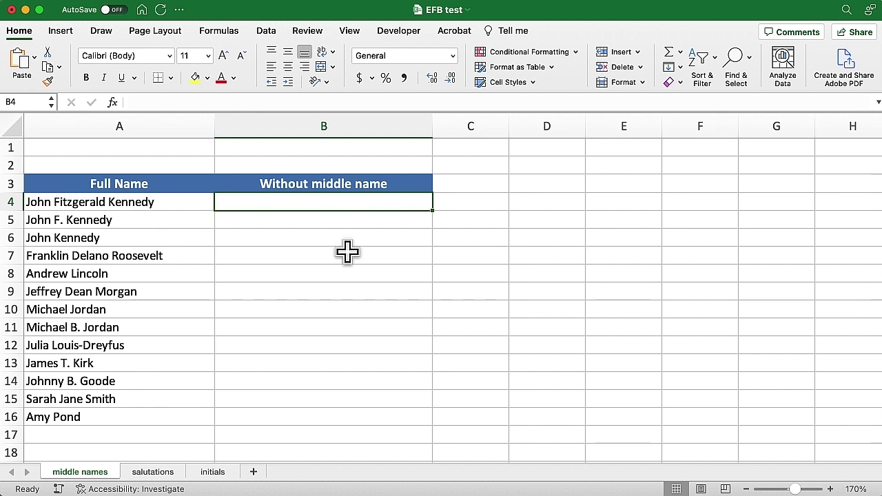
# Glance over the salutations and initials sheets, then return to the middle names sheet.
pyautogui.click(155, 474)
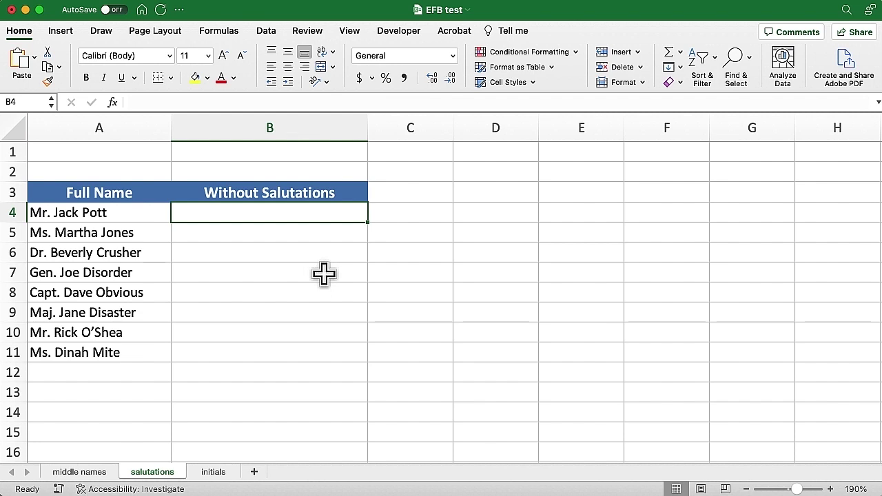
pyautogui.click(213, 473)
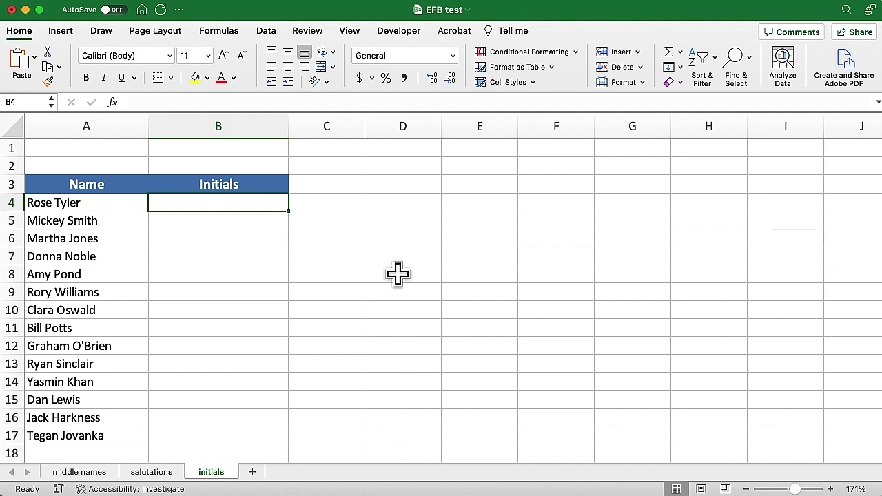
pyautogui.click(79, 472)
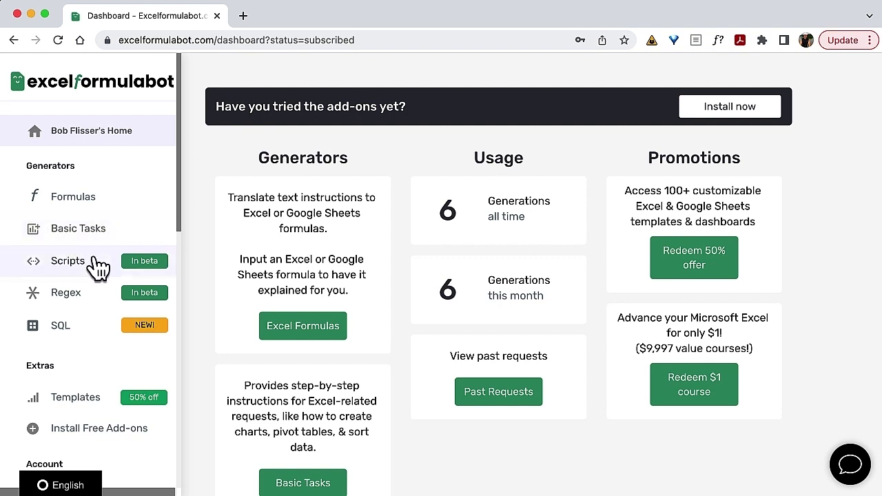
# Look at Formula Bot's Scripts and Regex generators, ending on the SQL query generator.
pyautogui.click(69, 261)
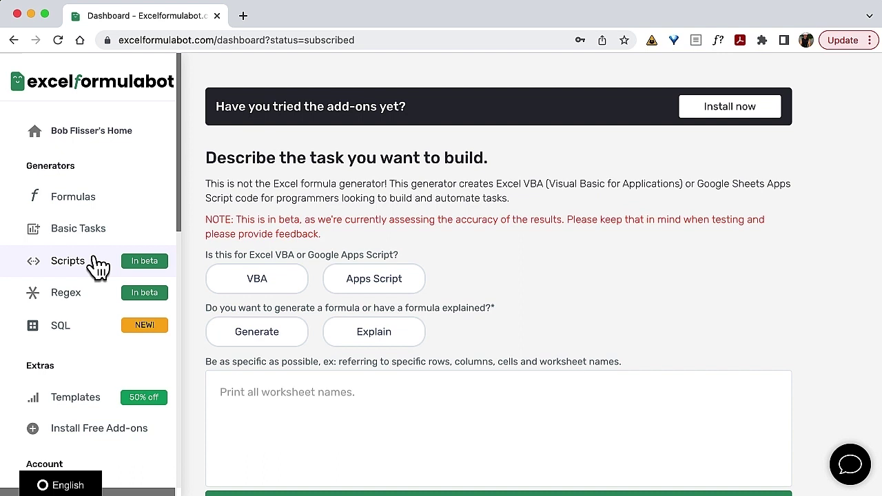
pyautogui.click(97, 295)
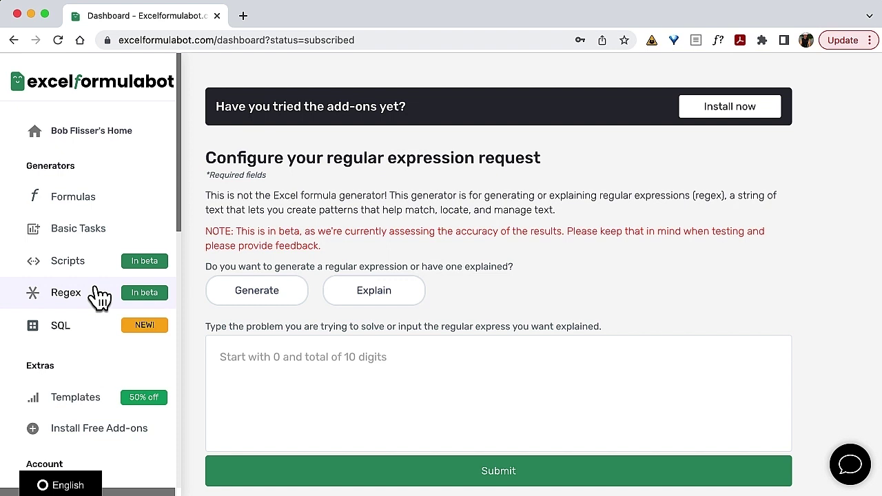
pyautogui.click(93, 332)
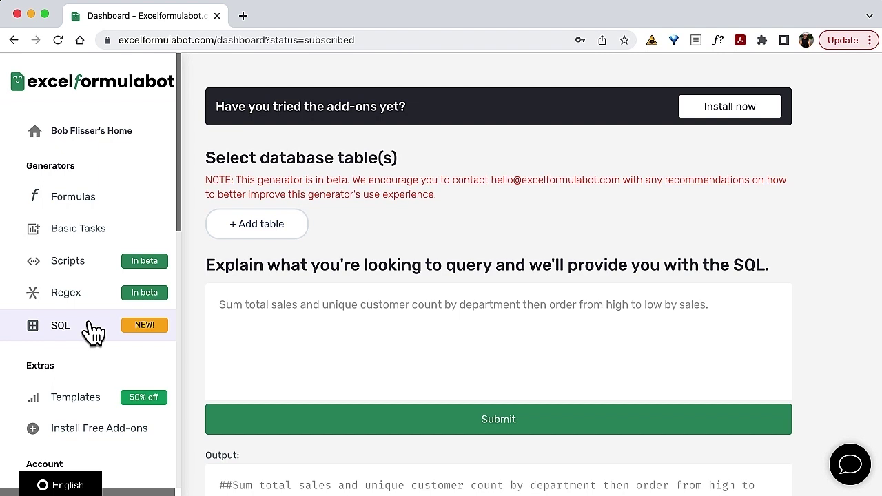
# In the Formulas generator, request a new Excel formula and paste the middle-name removal description.
pyautogui.click(127, 198)
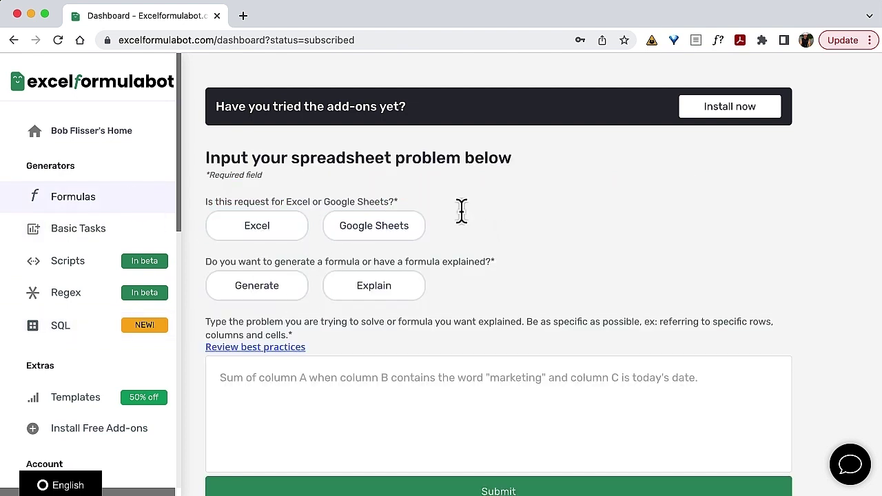
pyautogui.click(278, 227)
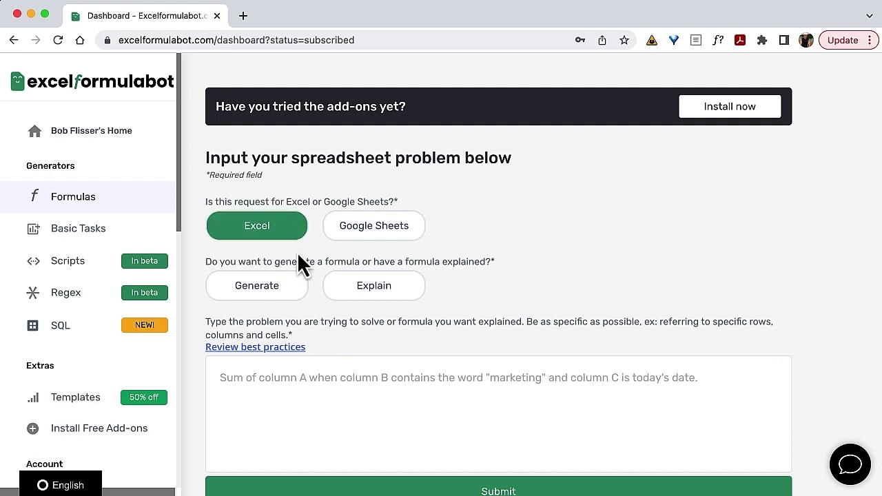
pyautogui.click(284, 284)
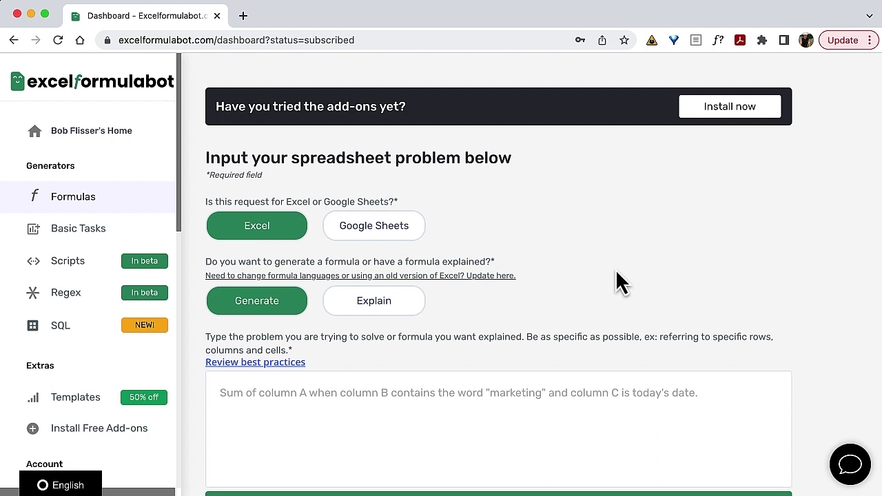
pyautogui.scroll(-2, 618, 281)
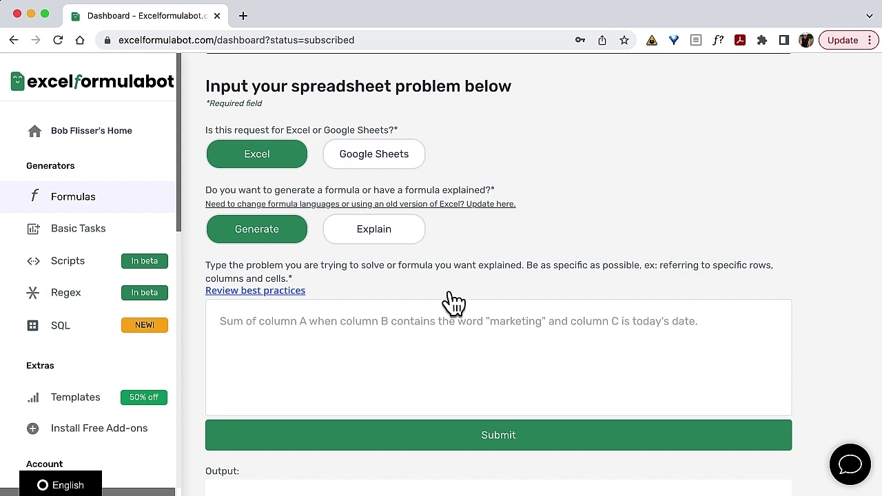
pyautogui.click(393, 325)
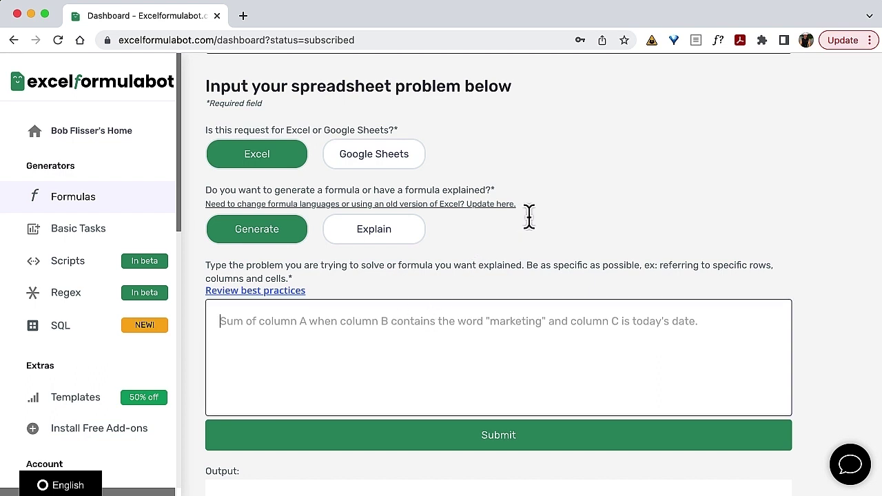
pyautogui.write('I have an Excel sheet with full names from A4 through A16. Some names have a middle name, some have a middle initial, and some names have only a first and last name. Give me a formula for column B that will remove all middle names and initials and keep only first and last names.')
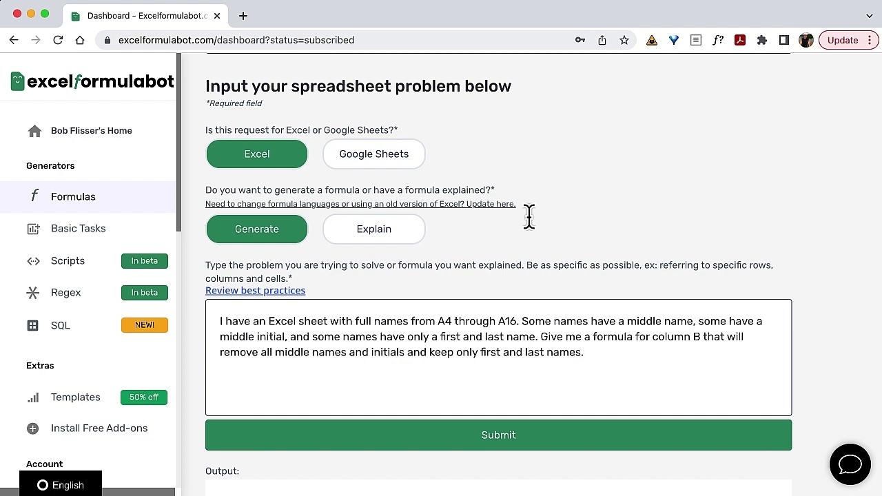
# Submit the request, copy the generated IFERROR formula and return to Excel.
pyautogui.click(518, 445)
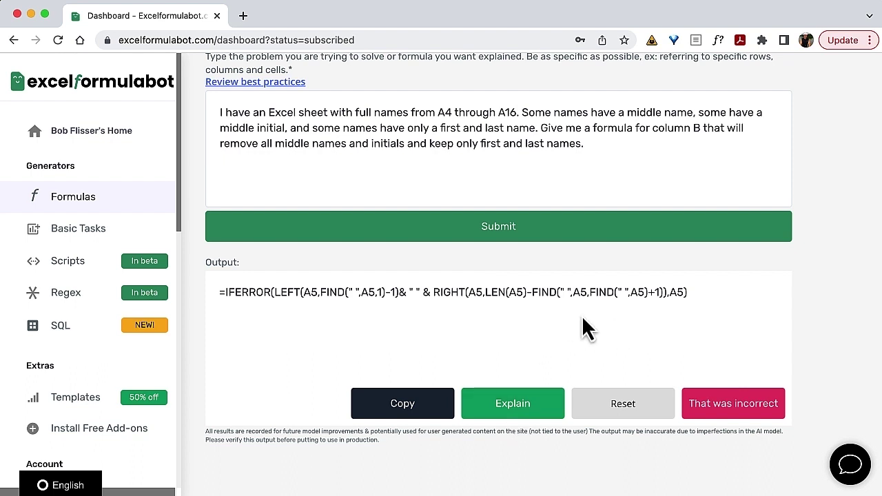
pyautogui.click(417, 404)
pyautogui.press('super+Tab')
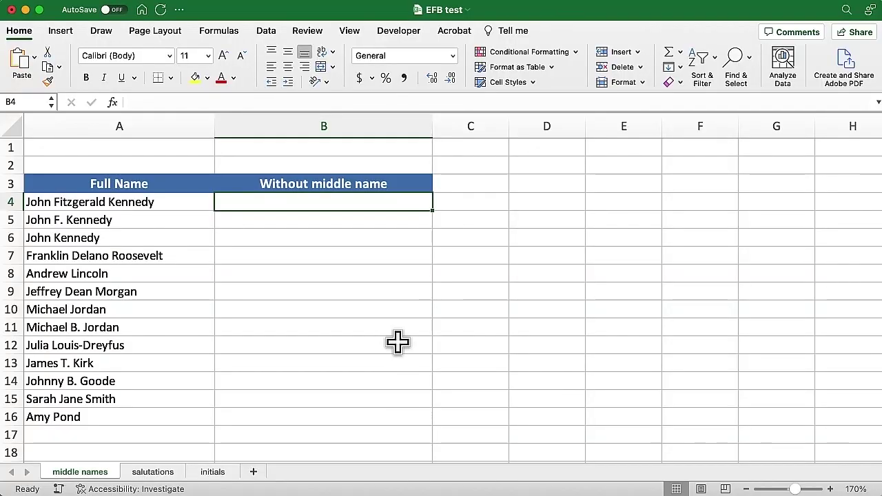
# Paste the IFERROR formula into B4 with its A5 references changed to A4, giving John Kennedy.
pyautogui.doubleClick(362, 204)
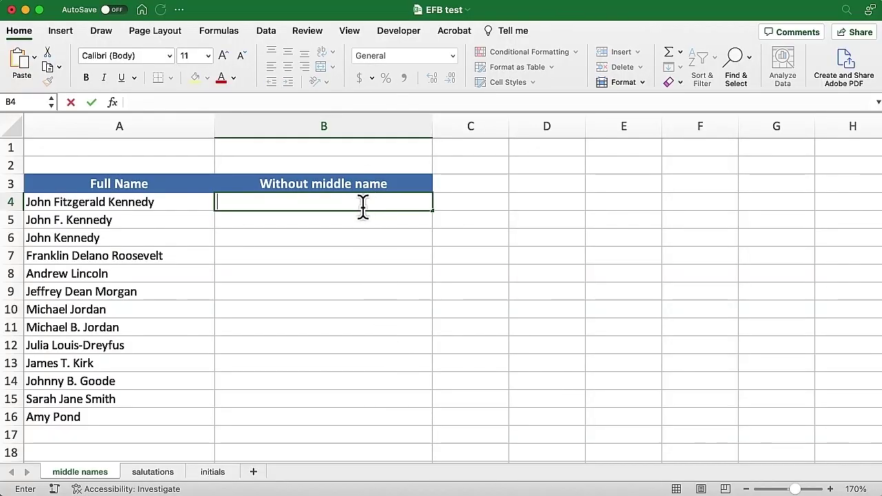
pyautogui.press('super+v')
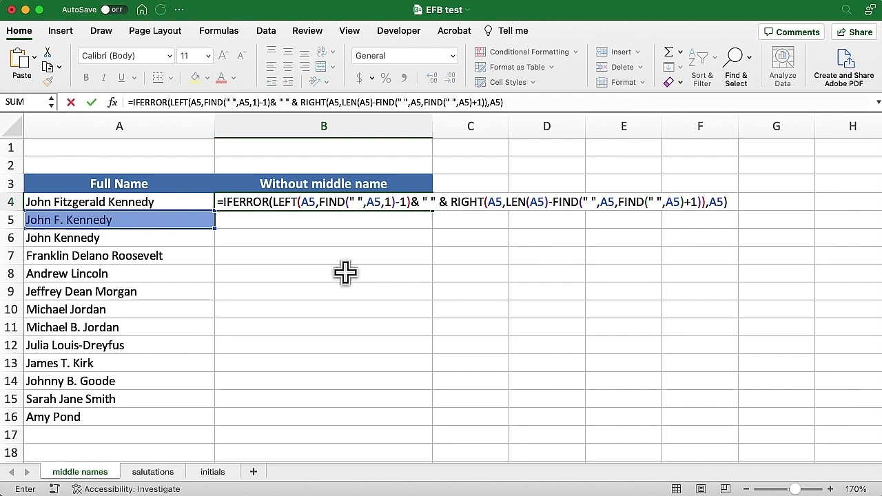
pyautogui.click(315, 204)
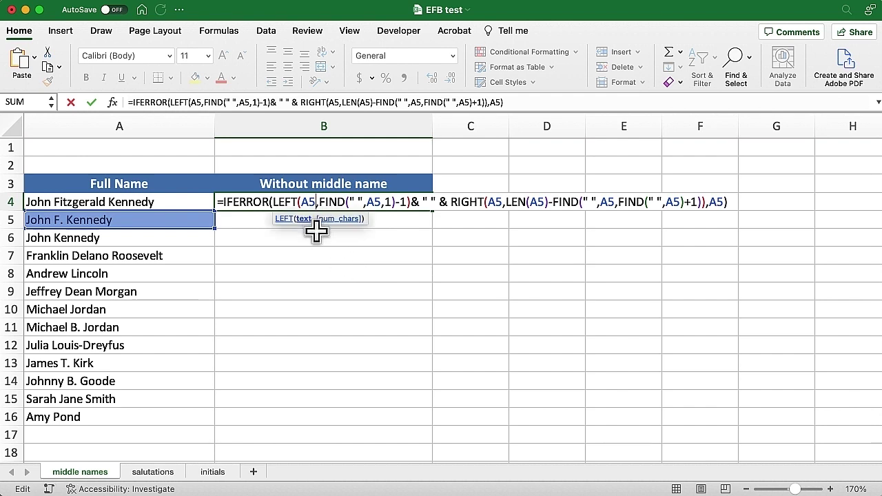
pyautogui.press('BackSpace')
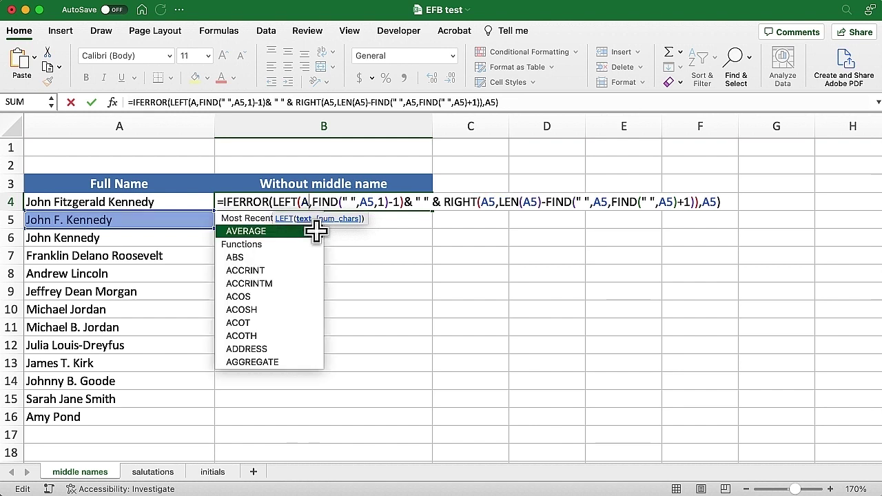
pyautogui.write('4')
pyautogui.moveTo(127, 229); pyautogui.dragTo(128, 216)
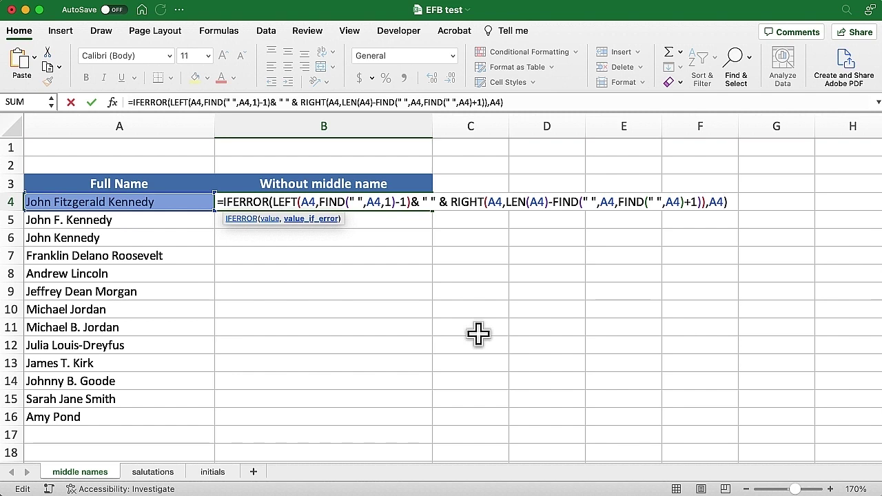
pyautogui.hotkey('ctrl', 'Return')
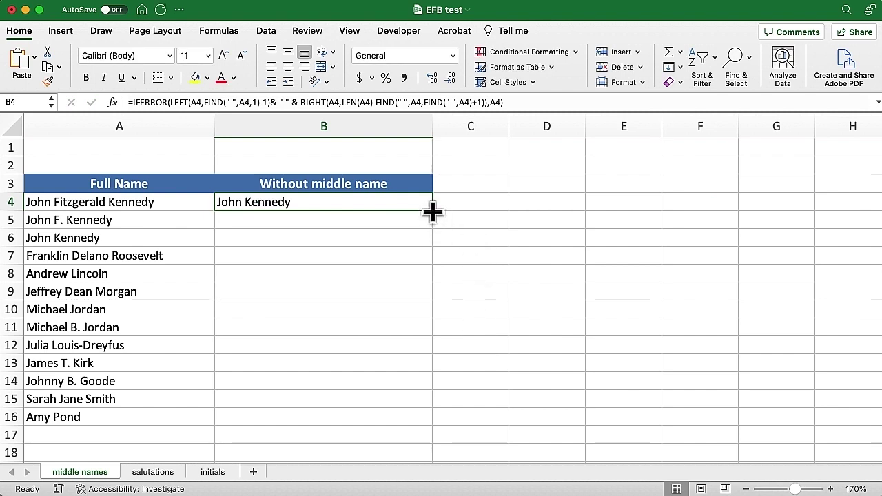
# Fill B4's formula down to B16, then move to the salutations sheet.
pyautogui.doubleClick(432, 211)
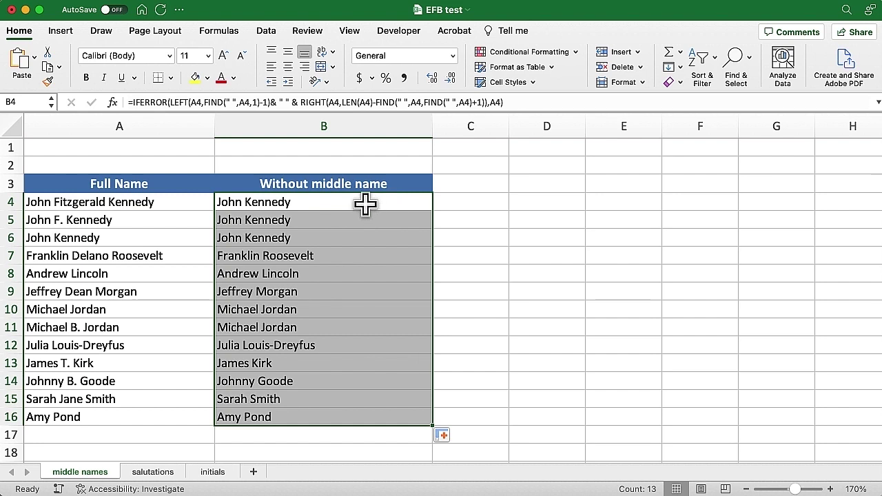
pyautogui.click(366, 203)
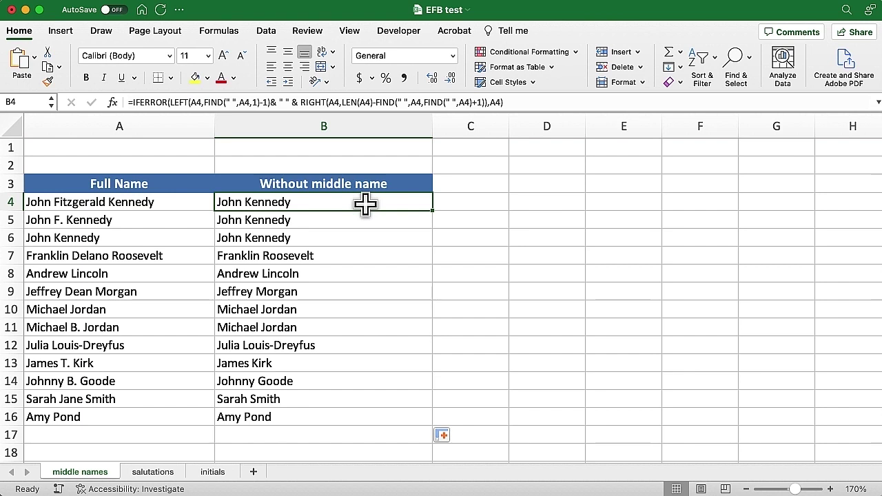
pyautogui.click(169, 476)
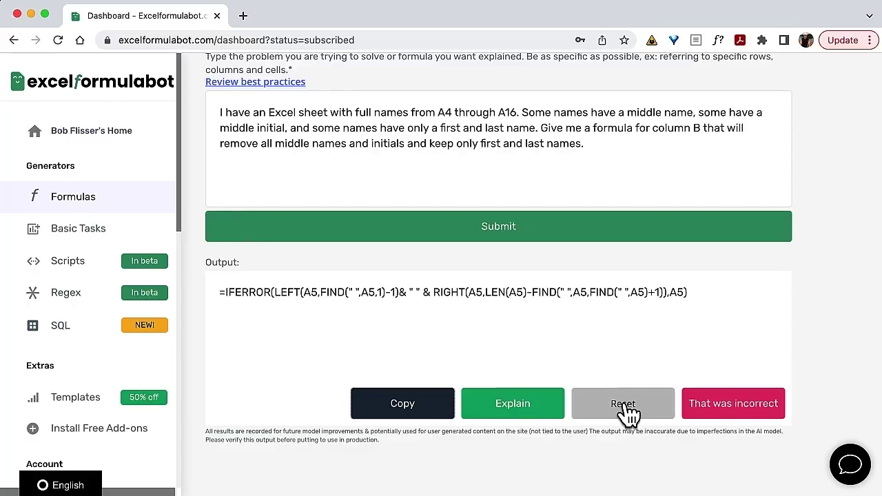
# Clear the old request, submit the salutation-removal prompt for Excel, and copy the IFERROR formula.
pyautogui.click(626, 414)
pyautogui.scroll(5, 476, 242)
pyautogui.click(269, 174)
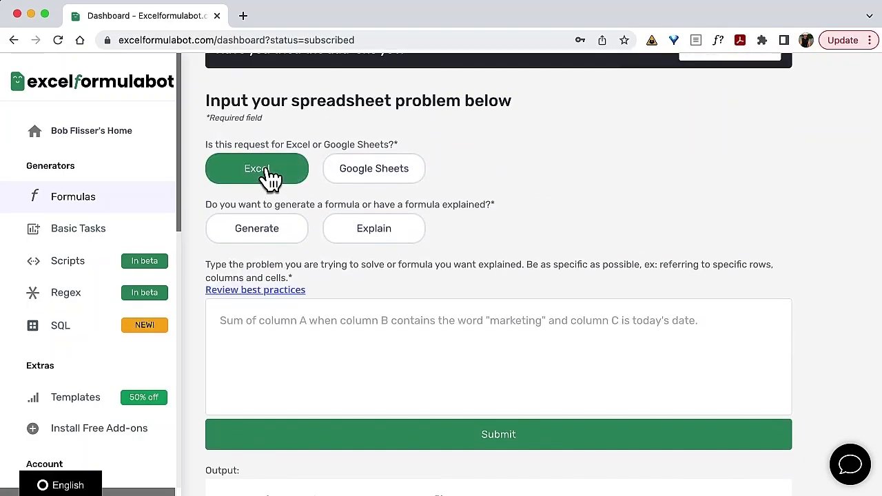
pyautogui.click(279, 231)
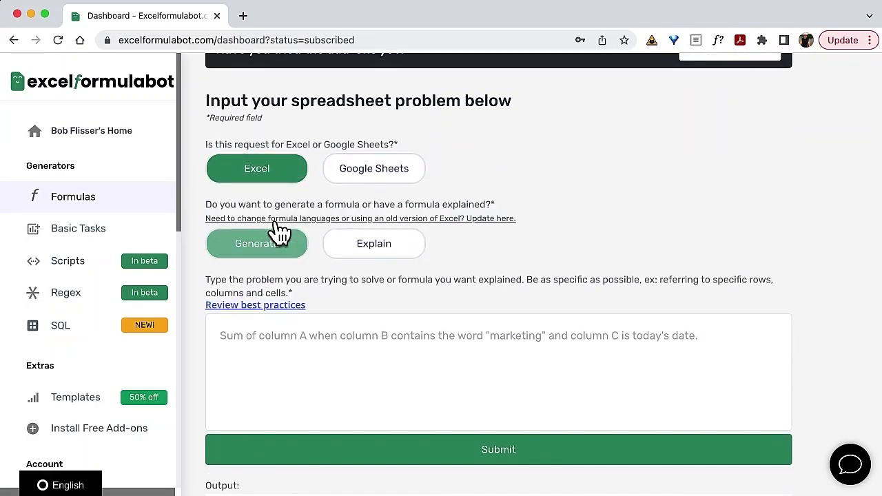
pyautogui.click(386, 338)
pyautogui.hotkey('ctrl', 'v')
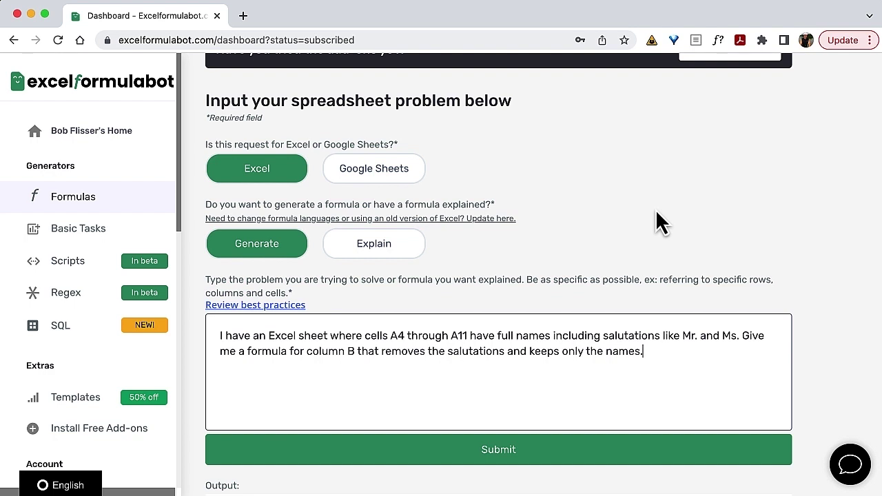
pyautogui.click(536, 457)
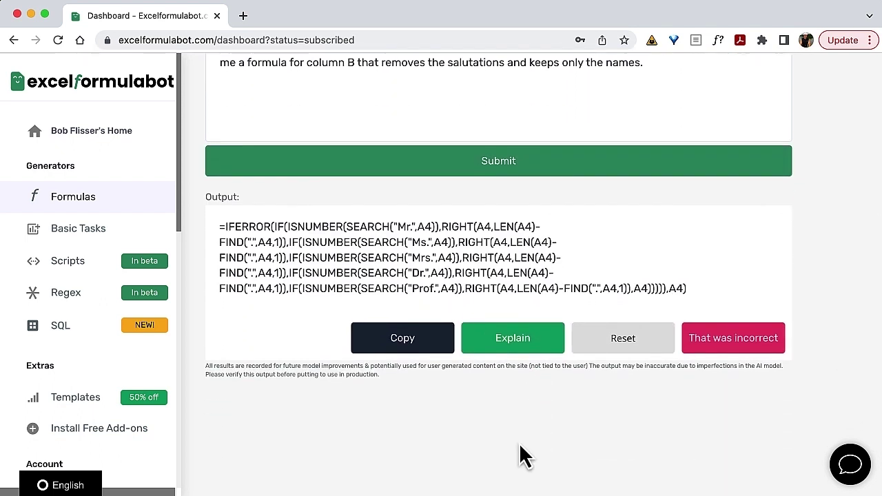
pyautogui.click(419, 342)
# Paste the salutation formula into B4 and fill it down through B11.
pyautogui.press('super+Tab')
pyautogui.doubleClick(327, 213)
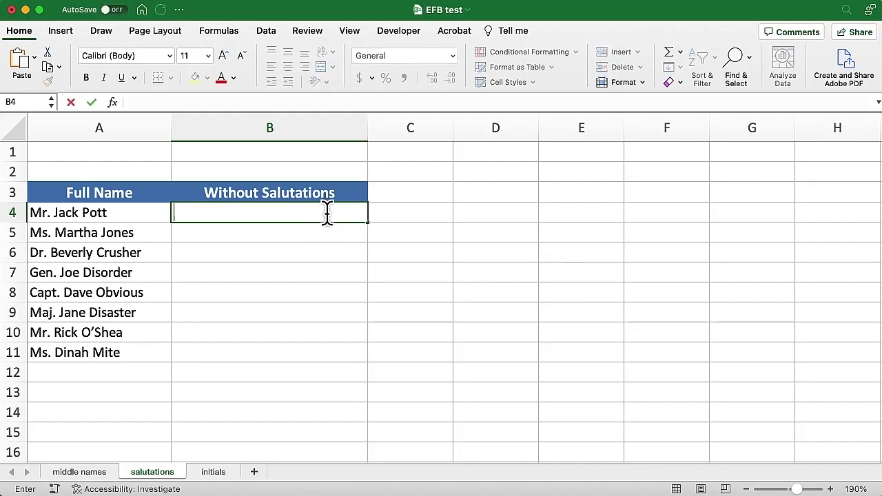
pyautogui.press('super+v')
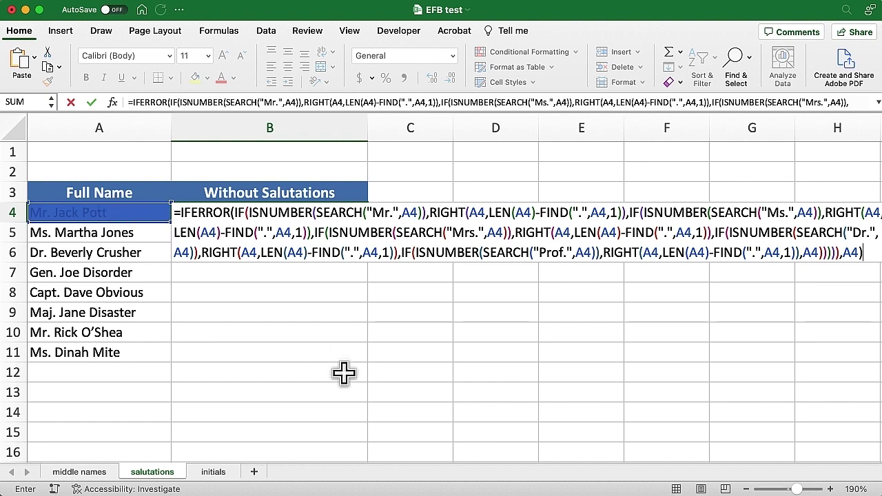
pyautogui.press('Return')
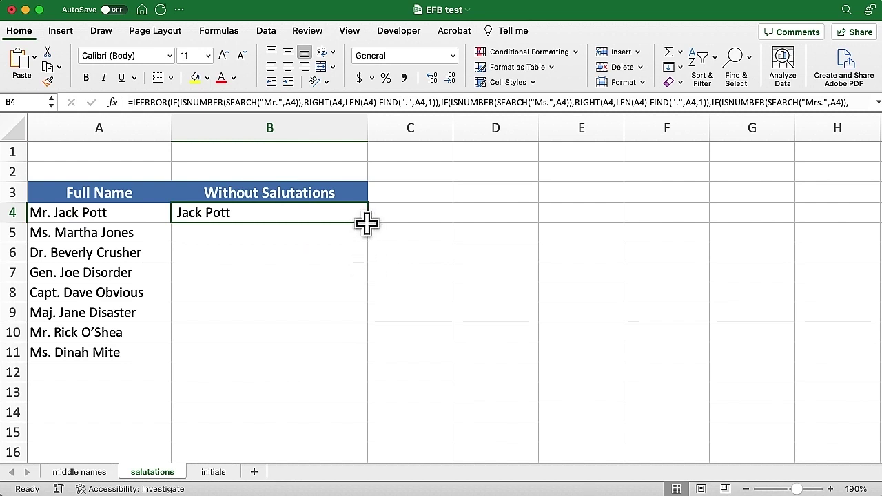
pyautogui.doubleClick(366, 222)
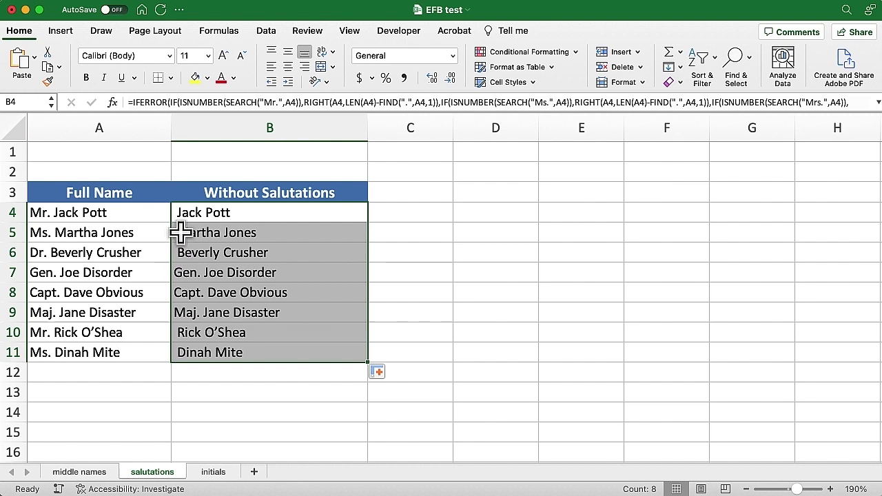
# Inspect B4's formula and reopen it for editing just after the equals sign.
pyautogui.click(236, 214)
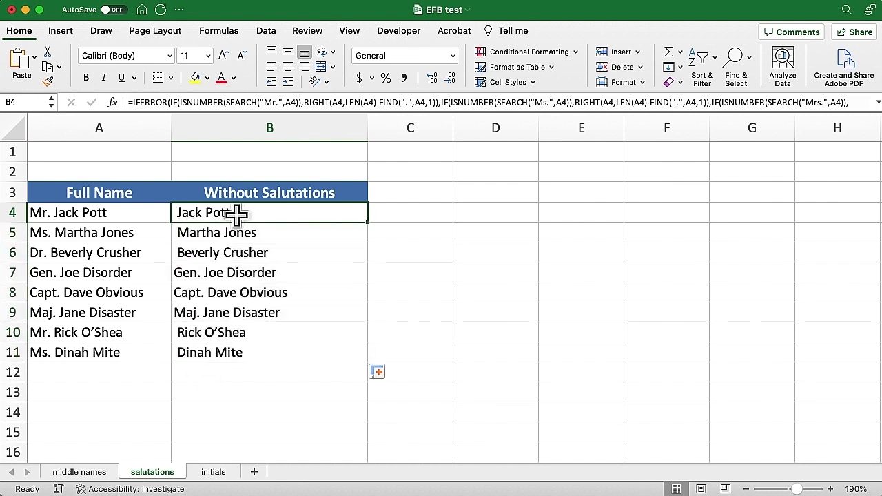
pyautogui.doubleClick(236, 214)
pyautogui.press('Escape')
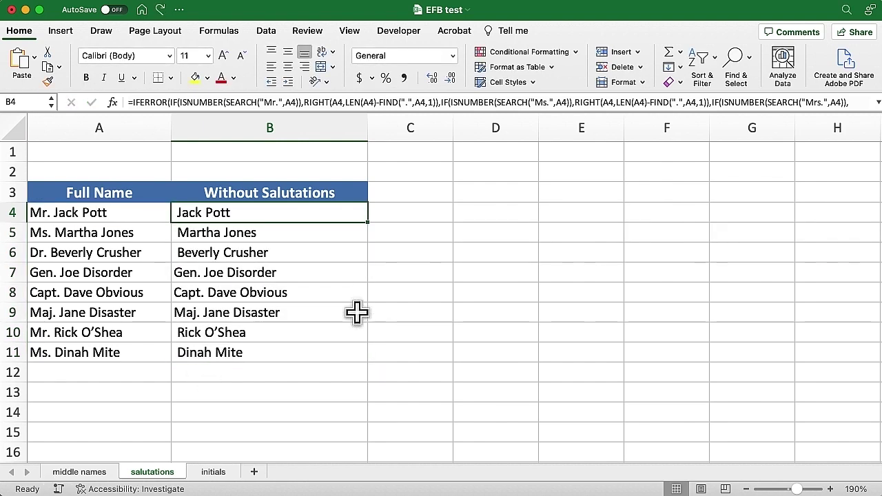
pyautogui.doubleClick(335, 215)
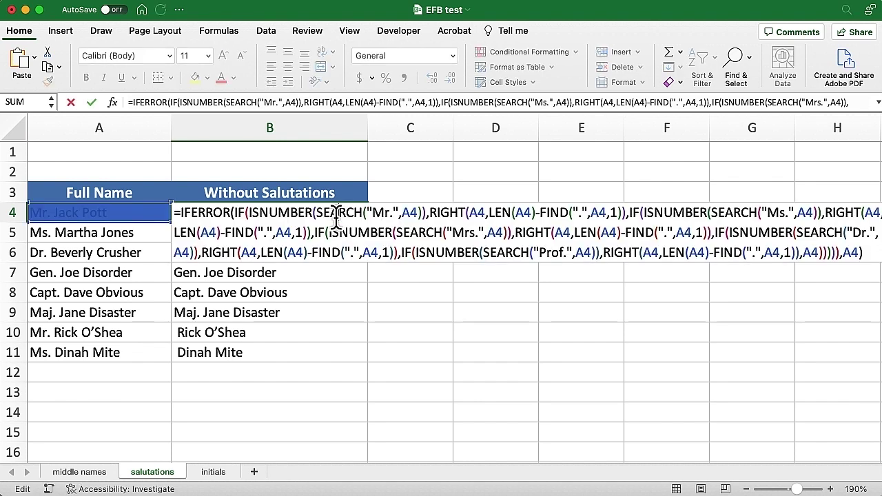
pyautogui.click(178, 212)
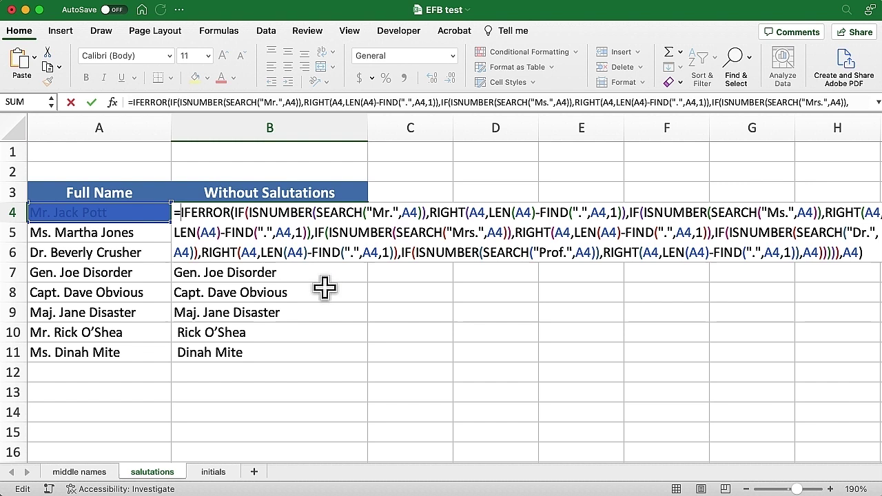
# Wrap B4's formula in TRIM() and refill it down through B11.
pyautogui.write('trim')
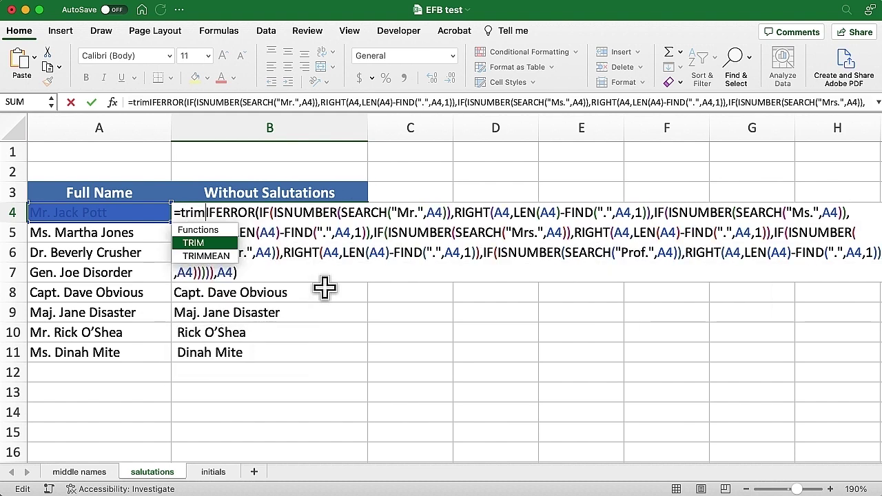
pyautogui.write('(')
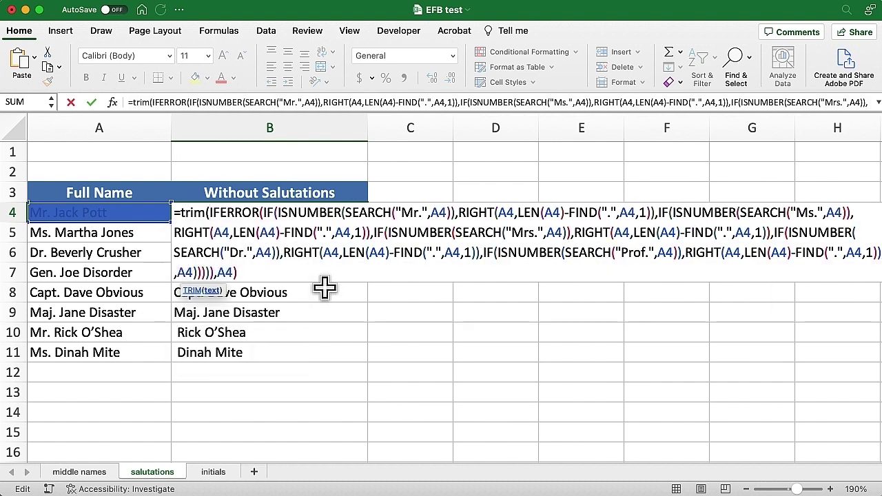
pyautogui.click(265, 274)
pyautogui.write(')')
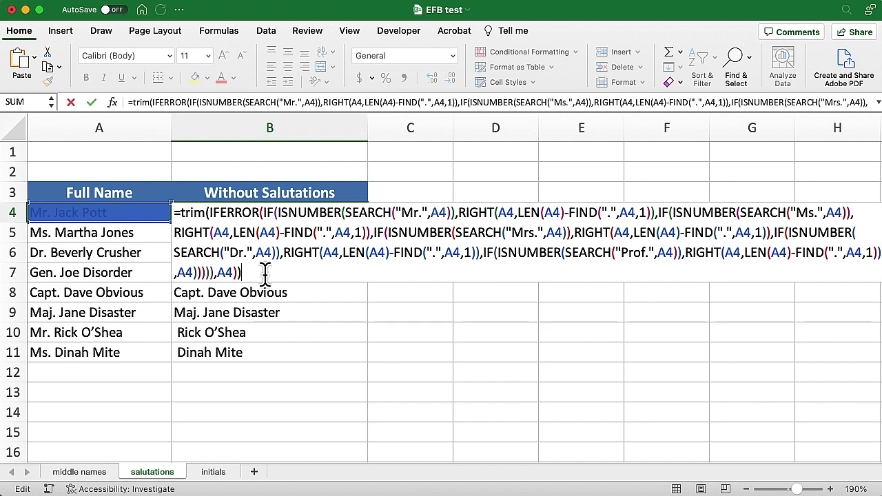
pyautogui.press('Return')
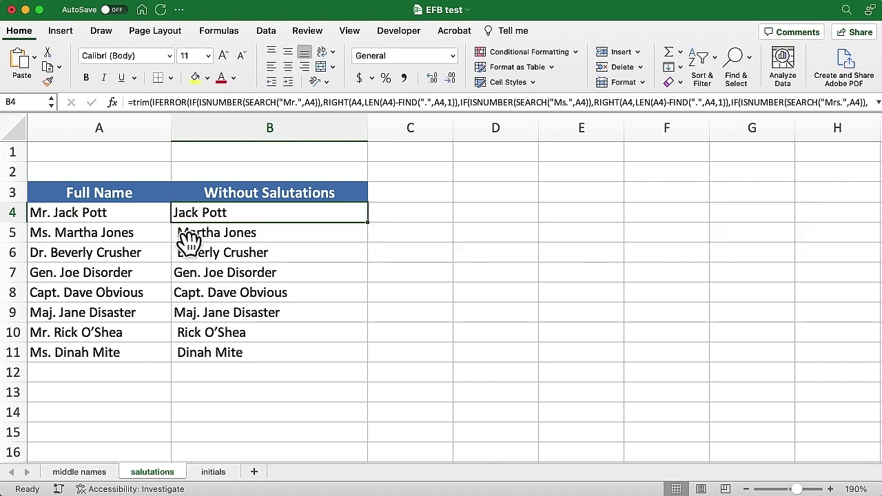
pyautogui.doubleClick(367, 222)
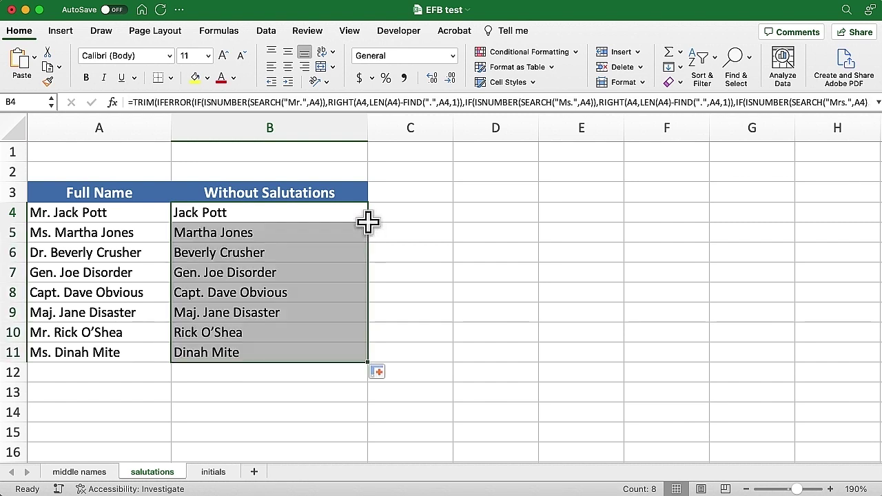
# Select cell B4 on the salutations sheet.
pyautogui.click(332, 216)
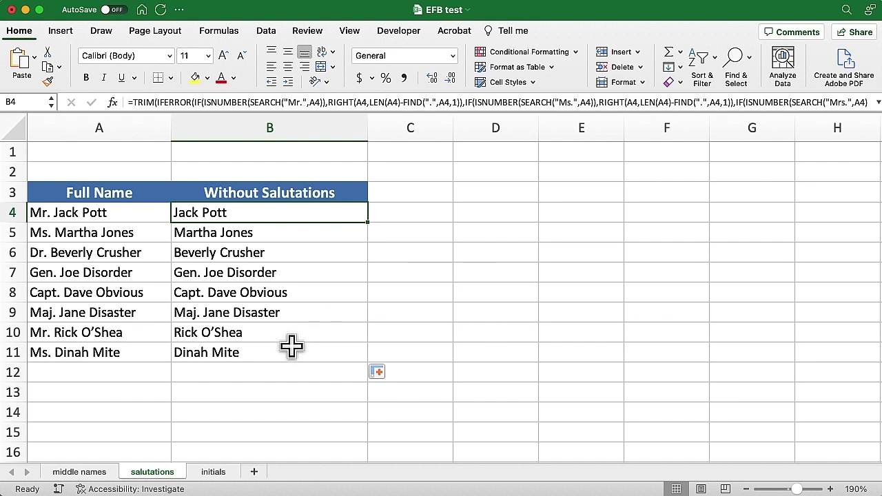
# Switch to the initials sheet and paste the initials request into a fresh Excel formula prompt.
pyautogui.click(213, 472)
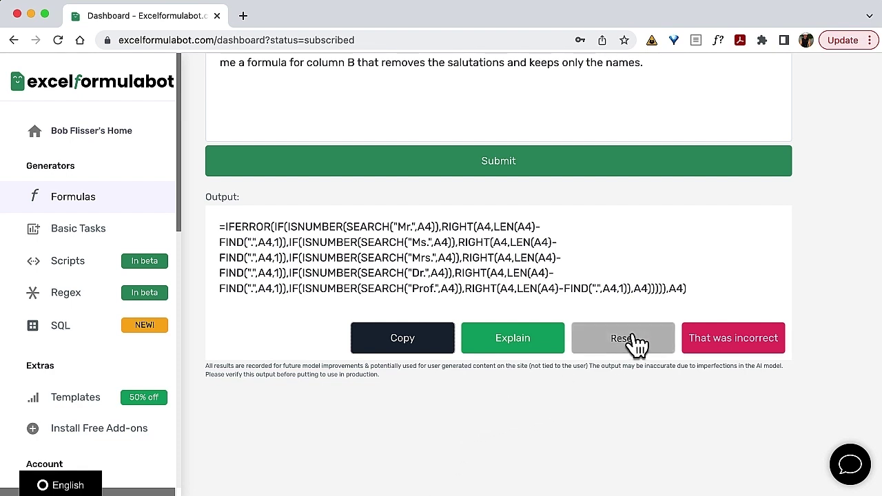
pyautogui.click(624, 341)
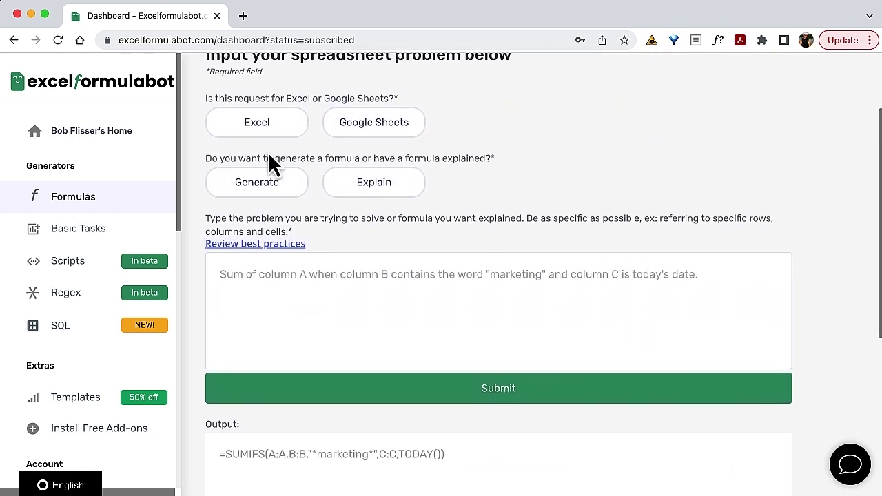
pyautogui.click(269, 125)
pyautogui.click(270, 185)
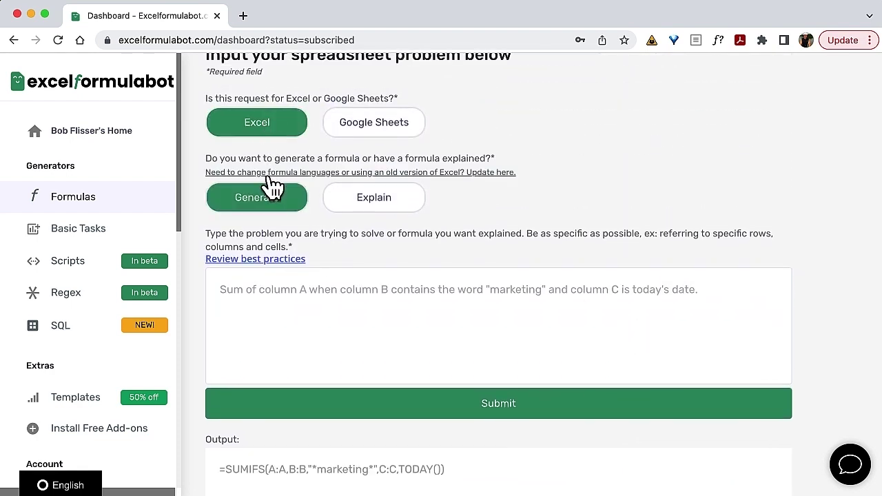
pyautogui.click(394, 290)
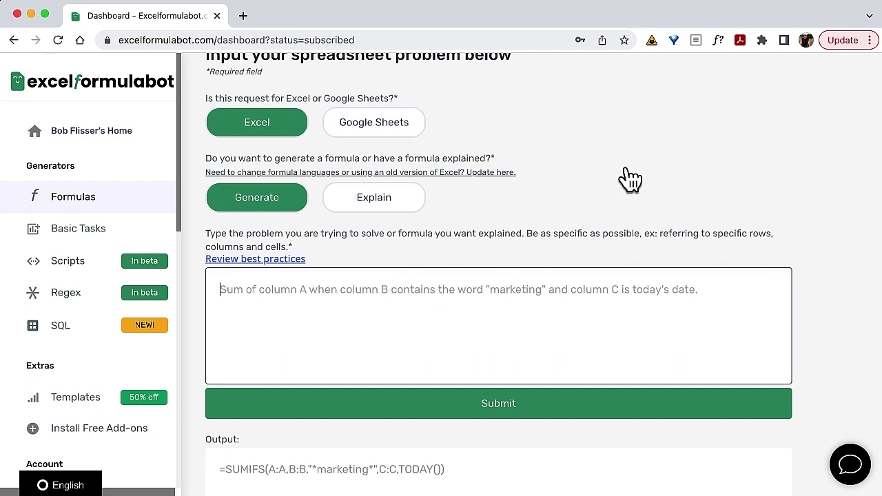
pyautogui.press('super+v')
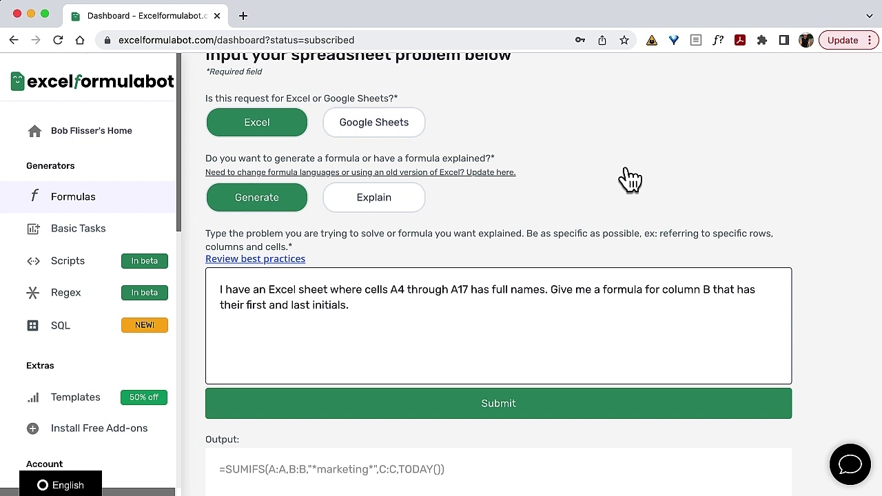
# Correct 'has' to 'have' in the prompt and submit the initials request.
pyautogui.doubleClick(479, 290)
pyautogui.write('have')
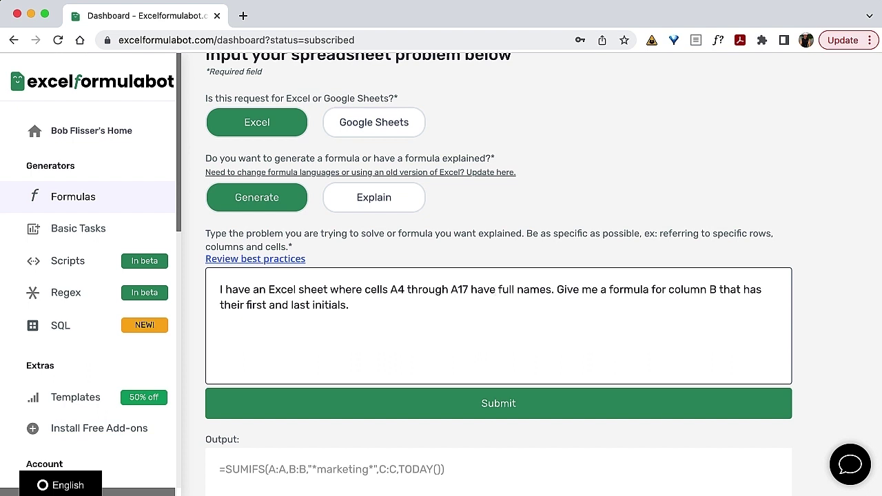
pyautogui.click(514, 412)
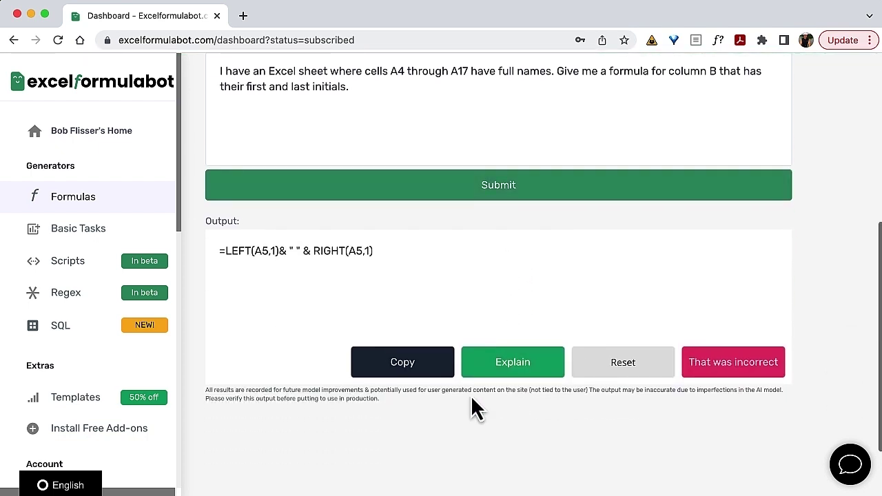
# Copy the bot's initials formula and paste it into cell B4.
pyautogui.click(426, 368)
pyautogui.press('super+Tab')
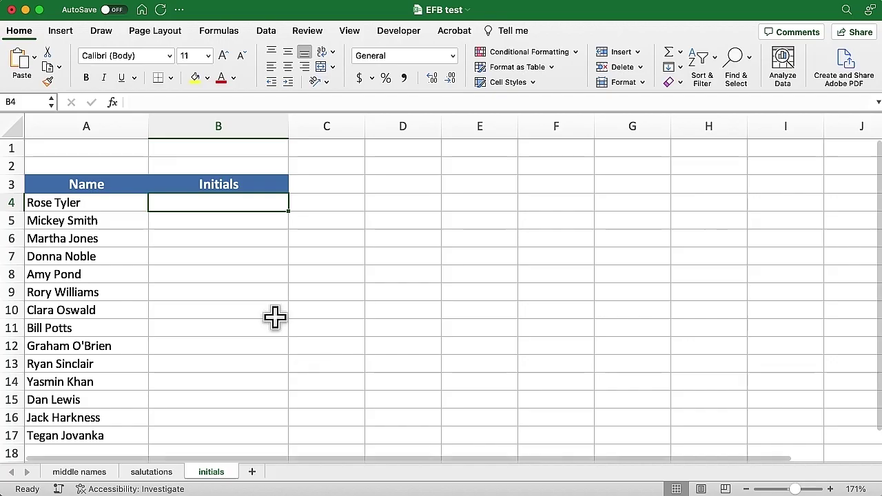
pyautogui.doubleClick(248, 202)
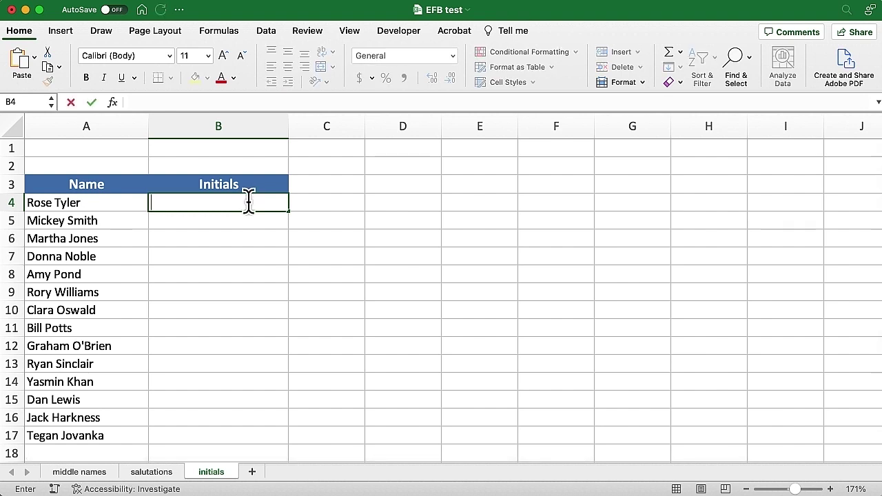
pyautogui.press('super+v')
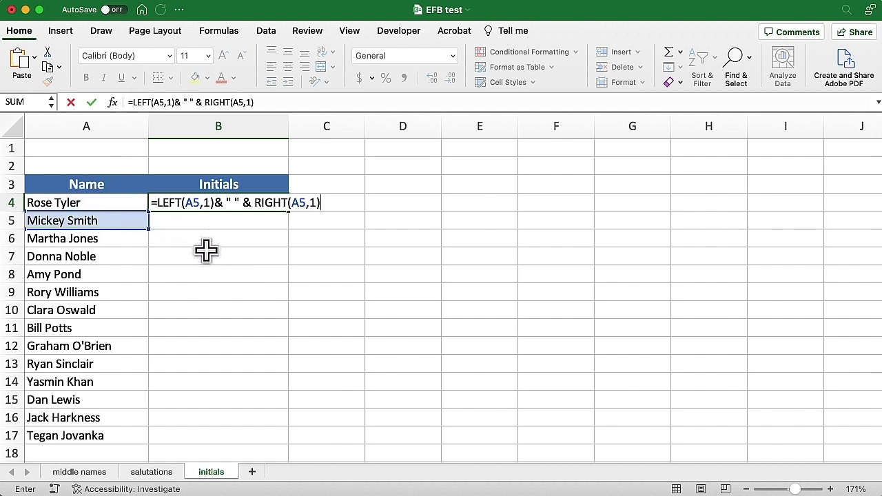
# Change LEFT and RIGHT references from A5 to A4, fill down to B17, and narrow column B.
pyautogui.click(200, 202)
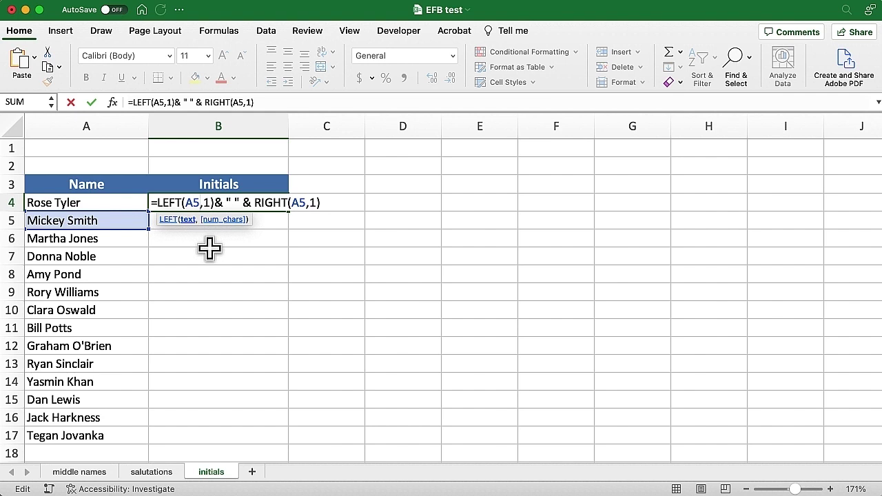
pyautogui.press('BackSpace')
pyautogui.write('4')
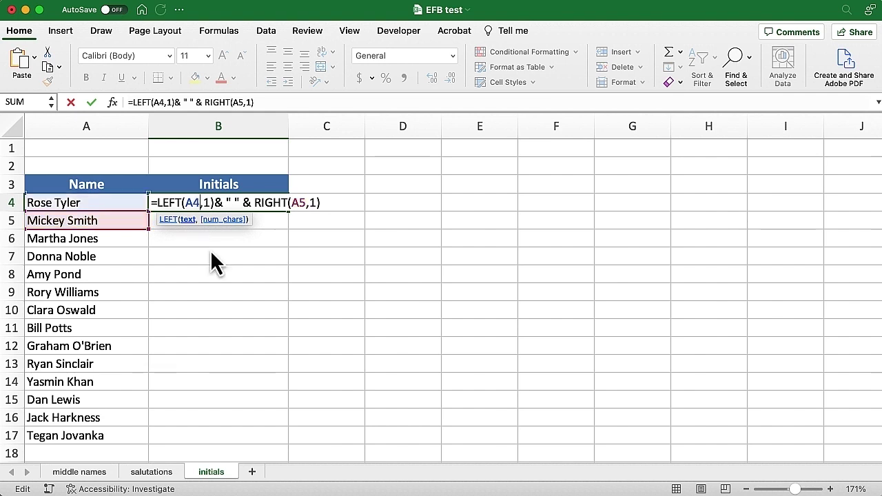
pyautogui.click(304, 203)
pyautogui.press('BackSpace')
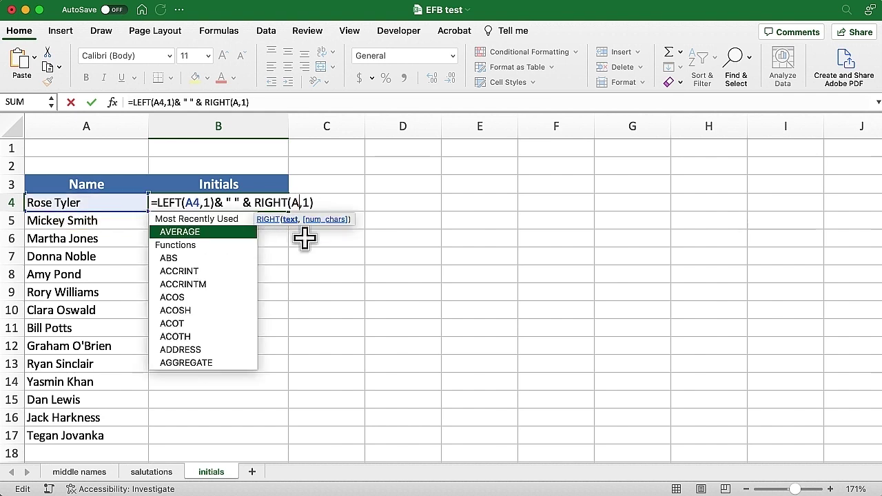
pyautogui.write('4')
pyautogui.hotkey('ctrl', 'Return')
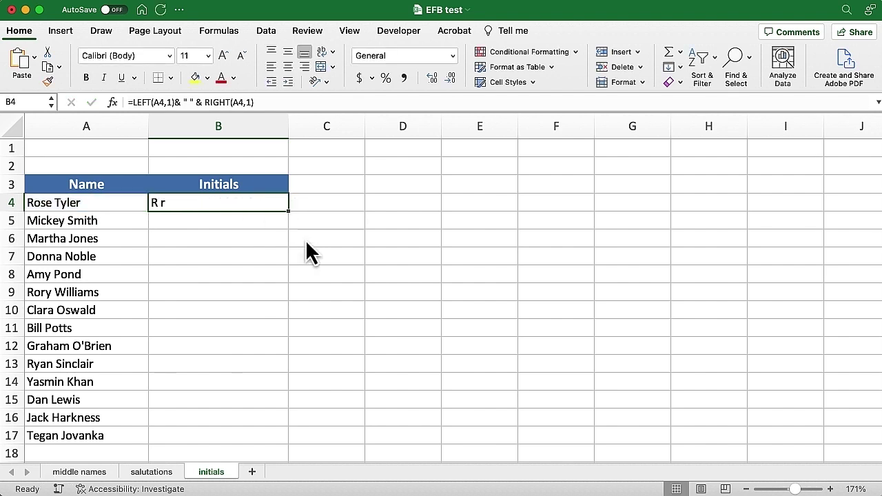
pyautogui.doubleClick(288, 211)
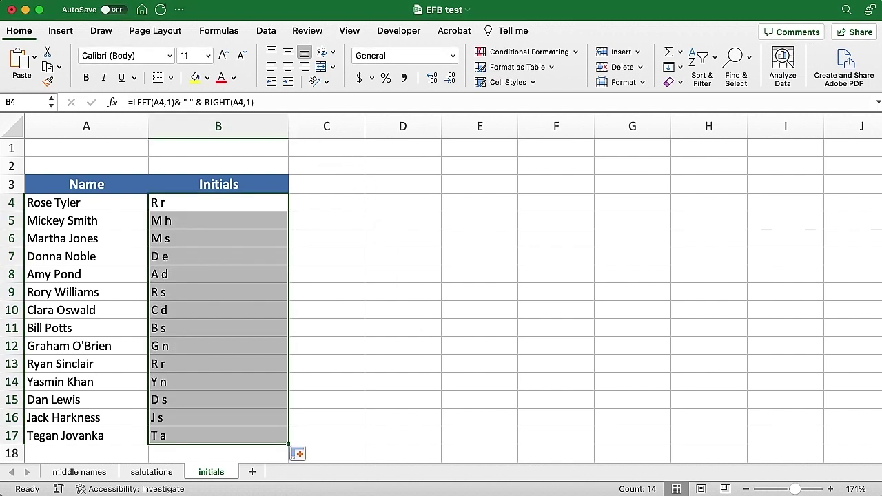
pyautogui.moveTo(289, 126); pyautogui.dragTo(247, 127)
# Widen column C and copy the Initials header from B3 into C3.
pyautogui.moveTo(321, 127); pyautogui.dragTo(363, 127)
pyautogui.click(237, 194)
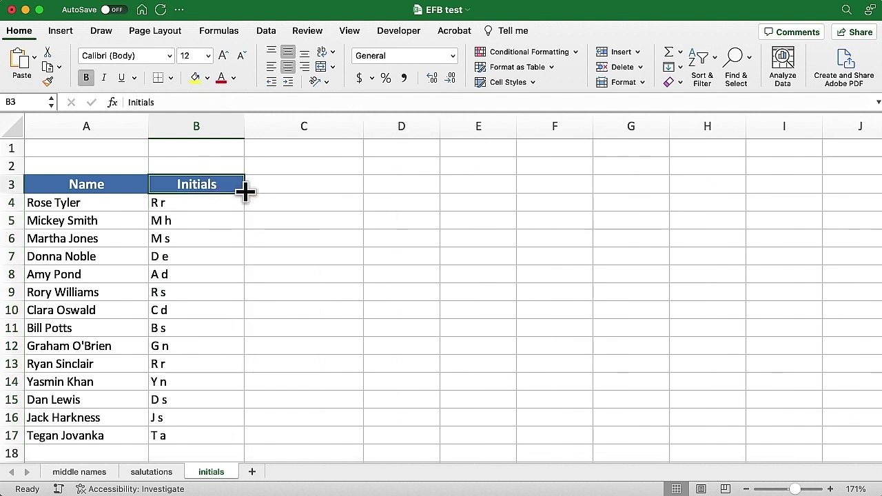
pyautogui.moveTo(244, 191); pyautogui.dragTo(345, 187)
# Fill C4:C17 with =LEFT(A4)&MID(A4,FIND(" ",A4)+1,1) for two-letter initials like RT.
pyautogui.doubleClick(314, 204)
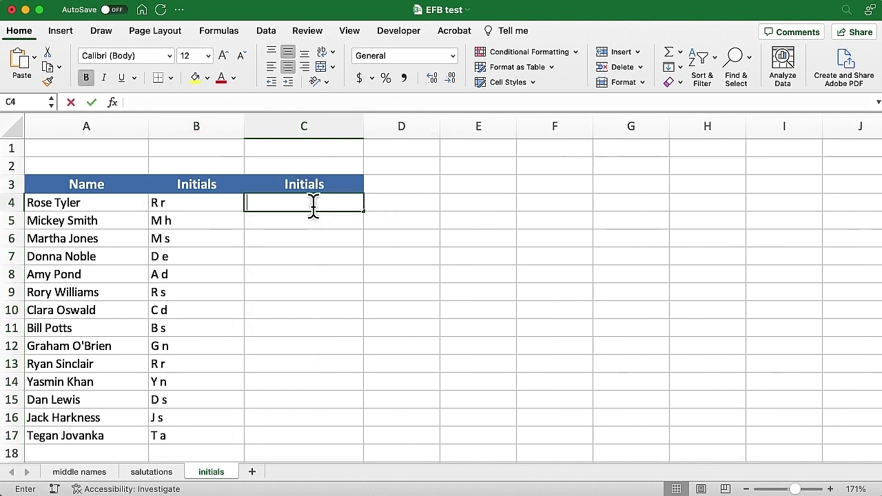
pyautogui.press('super+v')
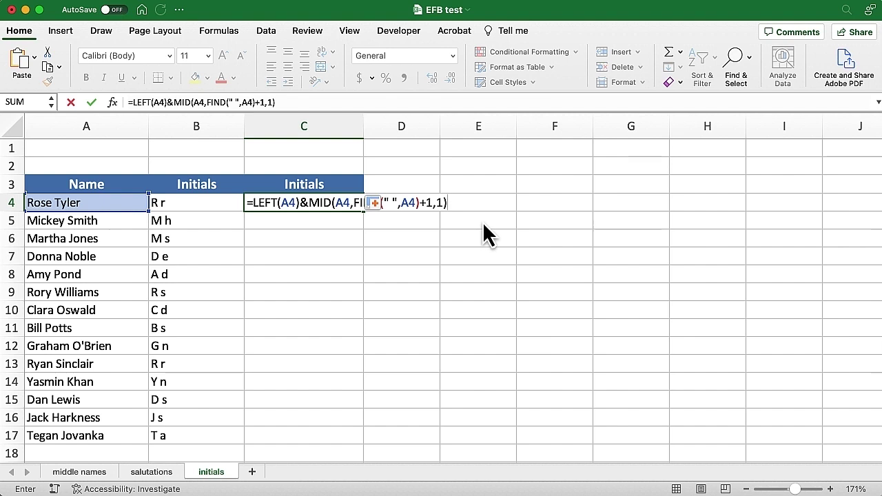
pyautogui.hotkey('ctrl', 'Return')
pyautogui.doubleClick(363, 210)
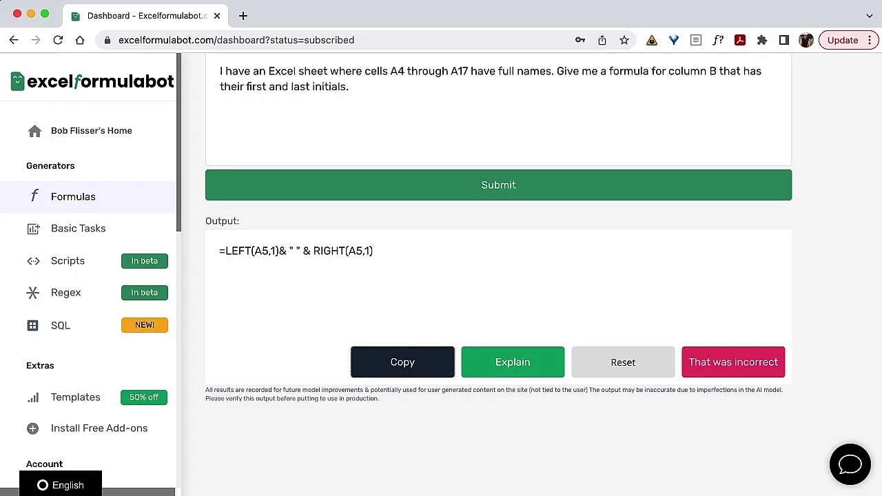
# Ask ChatGPT for a first-and-last-initials formula for A4:A17 and copy its LEFT/RIGHT/FIND answer.
pyautogui.press('super+t')
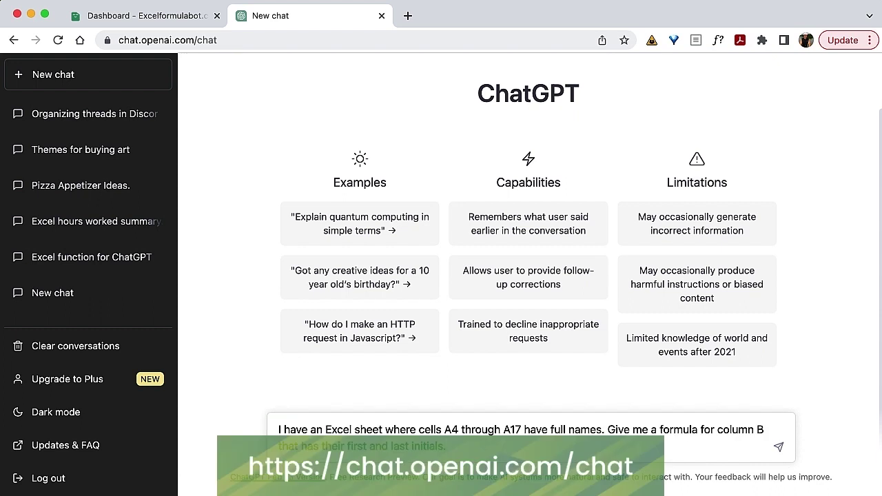
pyautogui.press('Return')
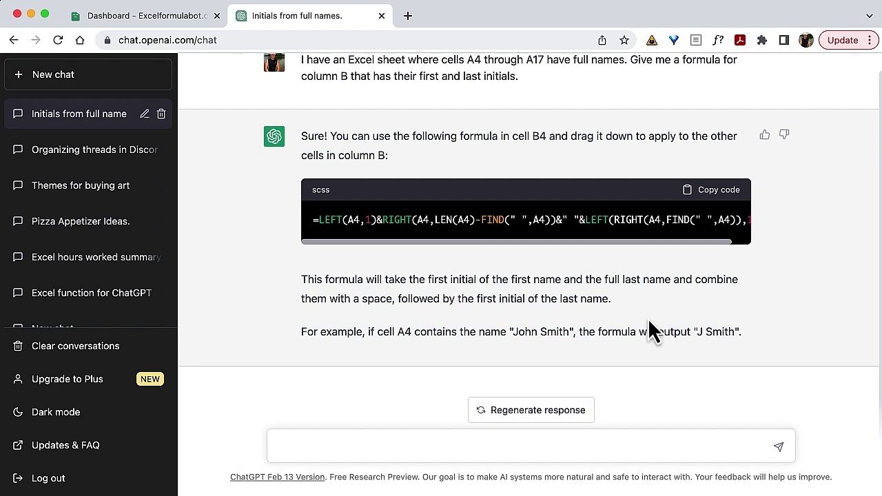
pyautogui.click(722, 192)
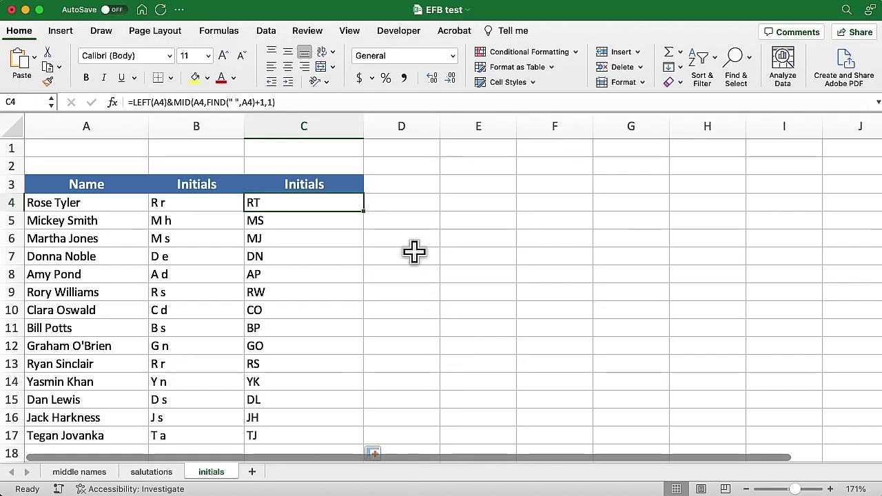
pyautogui.click(334, 184)
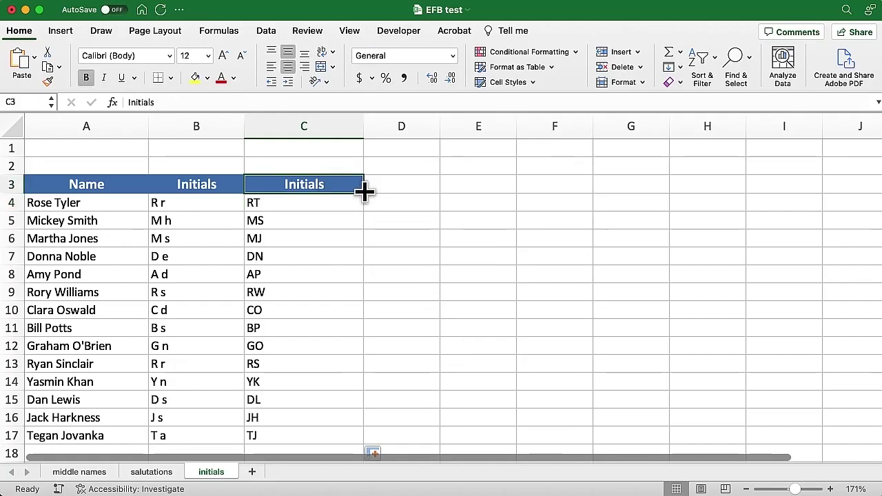
pyautogui.moveTo(365, 191); pyautogui.dragTo(417, 185)
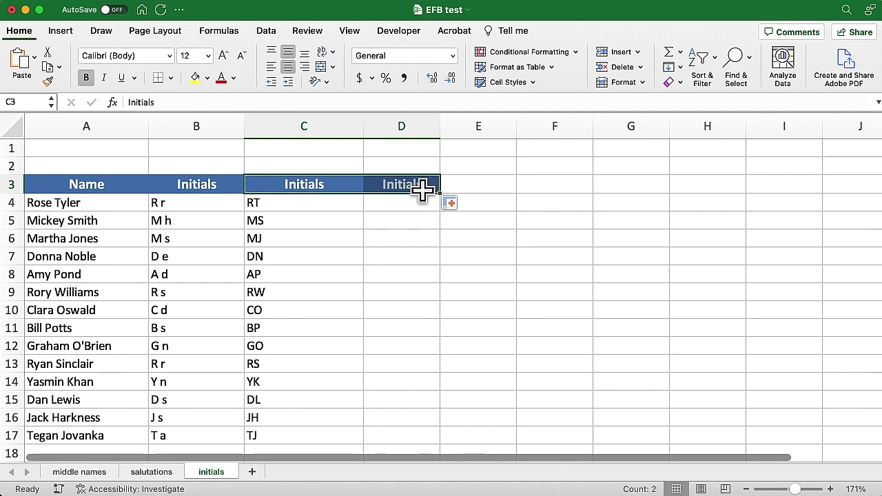
pyautogui.doubleClick(411, 200)
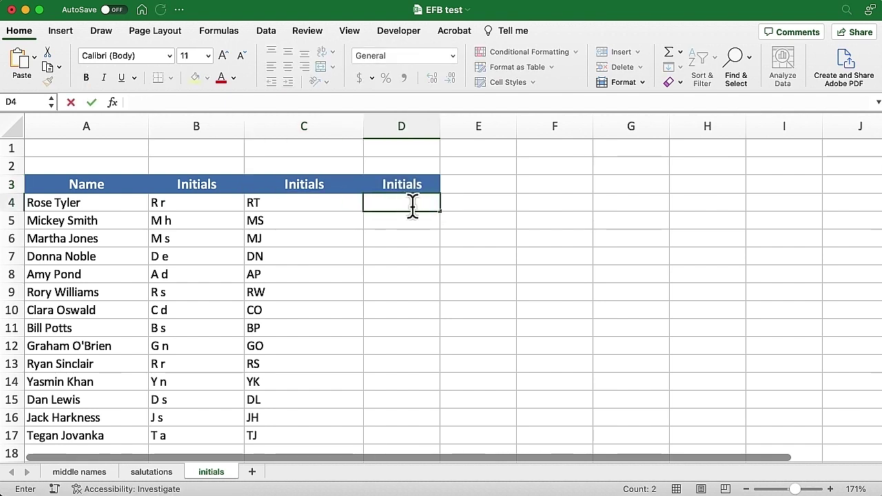
pyautogui.press('super+v')
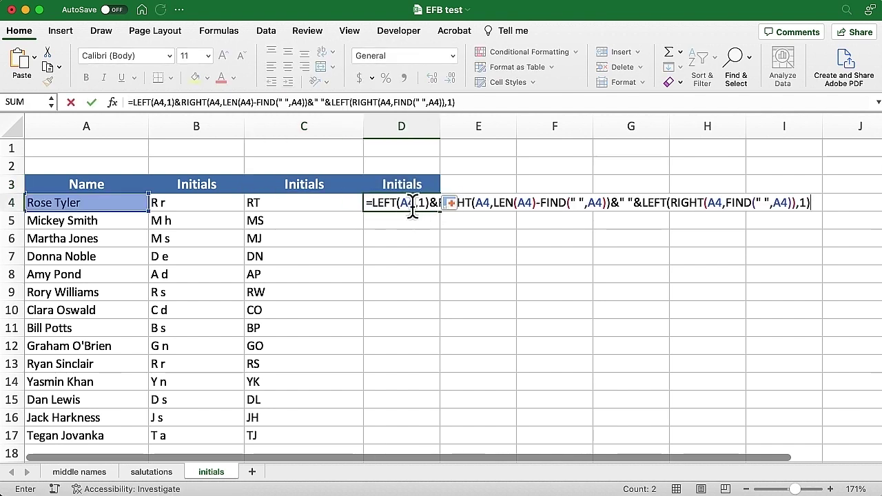
pyautogui.press('super+Return')
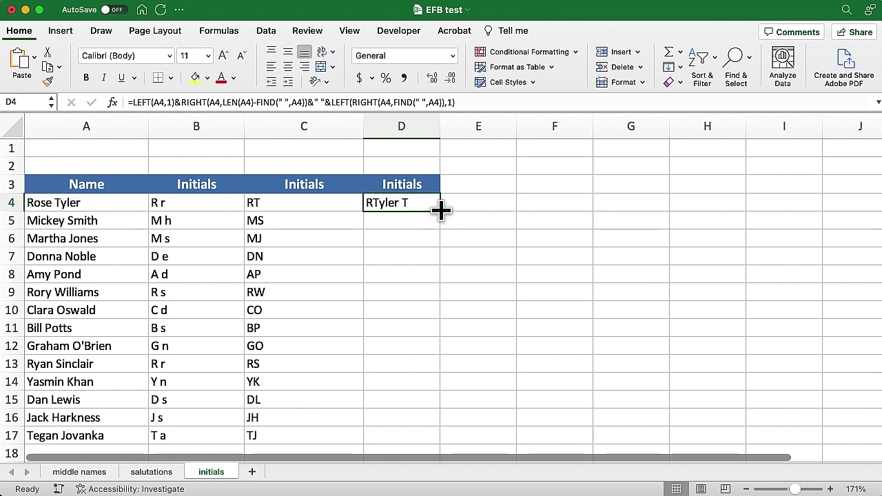
pyautogui.doubleClick(439, 211)
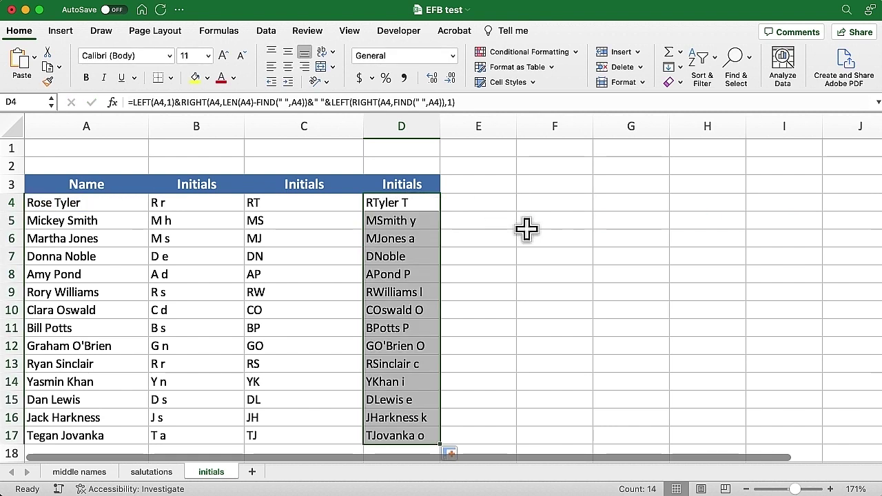